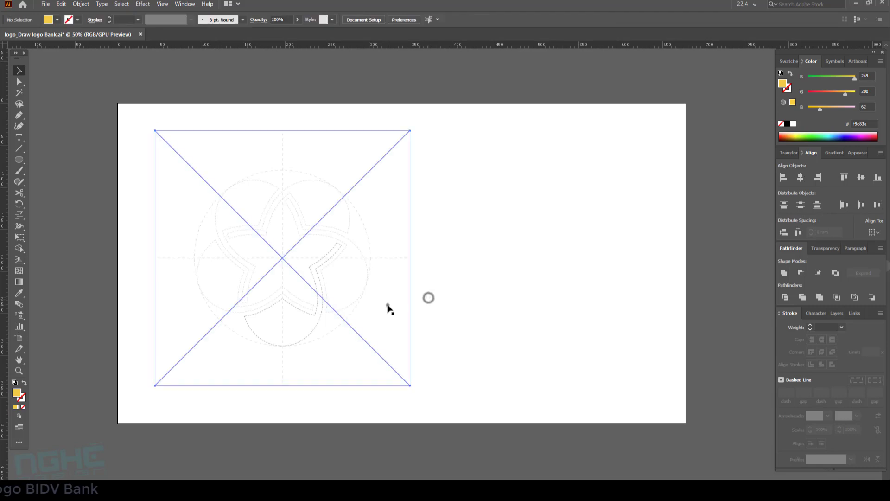
- Reposition the linked template image on the artboard and lock it in place
left_click_drag(385, 308, 384, 313)
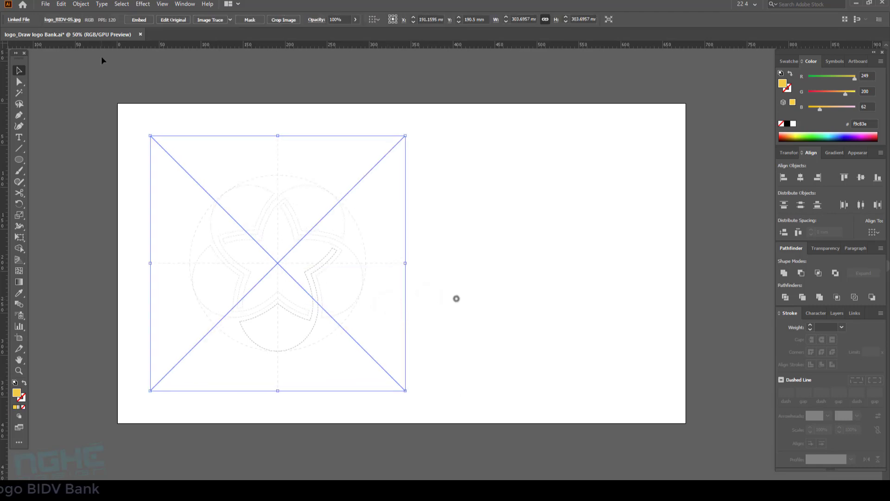
left_click(80, 3)
mouse_move(166, 69)
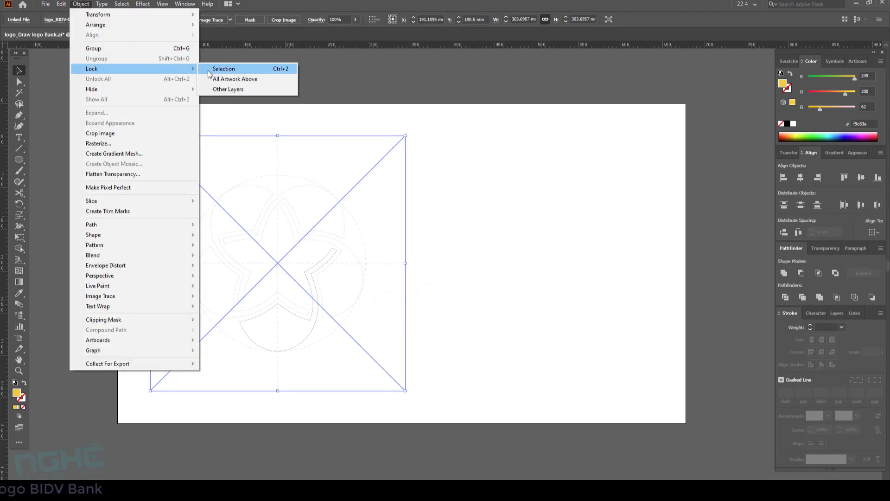
left_click(215, 69)
- Place a horizontal and a vertical guide along the template's dashed centre axes
scroll(302, 320, "up", 4)
left_click_drag(288, 274, 366, 356)
left_click_drag(300, 46, 394, 265)
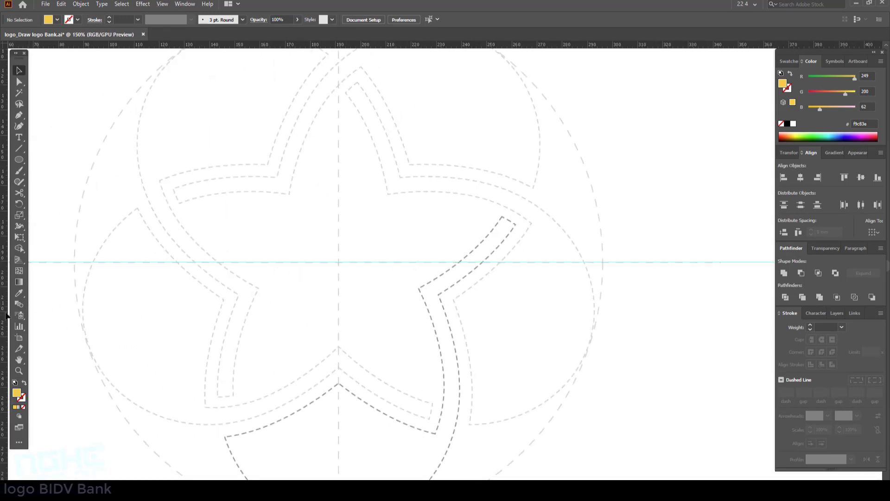
left_click_drag(7, 315, 361, 288)
scroll(344, 275, "up", 3)
scroll(342, 271, "down", 3)
left_click_drag(367, 308, 365, 292)
left_click(369, 294)
left_click(413, 301)
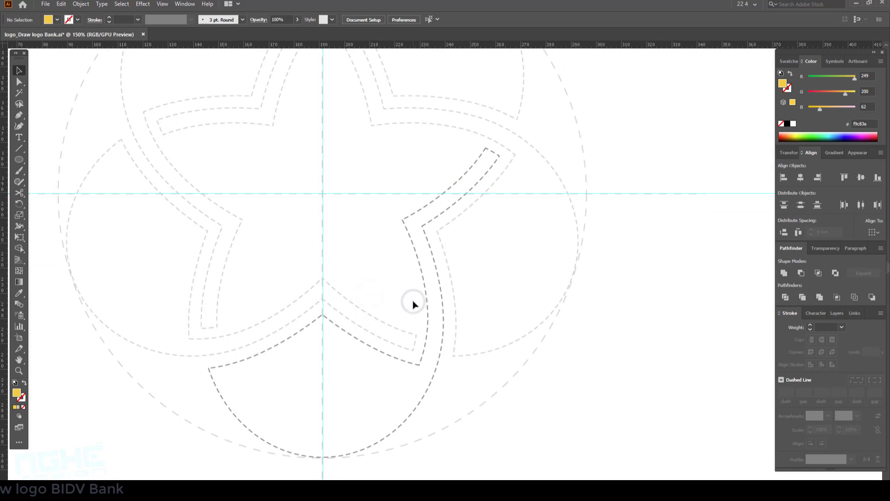
- Draw an unfilled, black-stroked ellipse about 94.8 × 96.1 mm over the template's lower petal
left_click(15, 382)
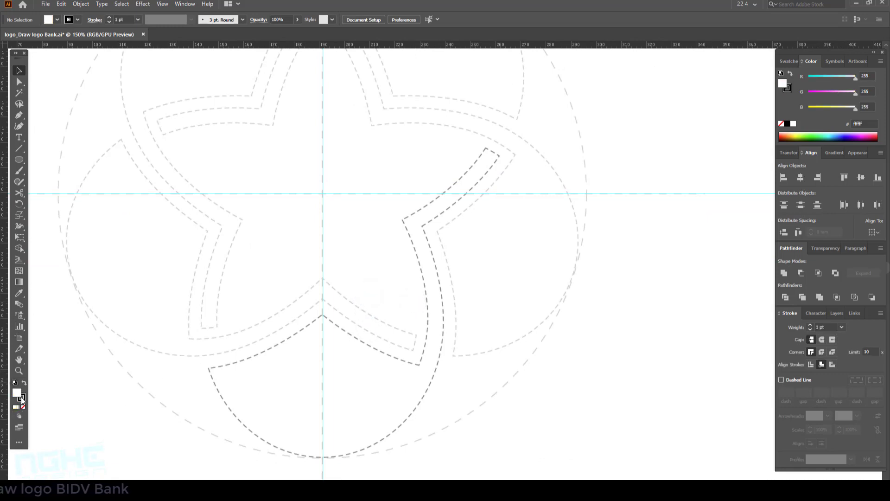
left_click(23, 408)
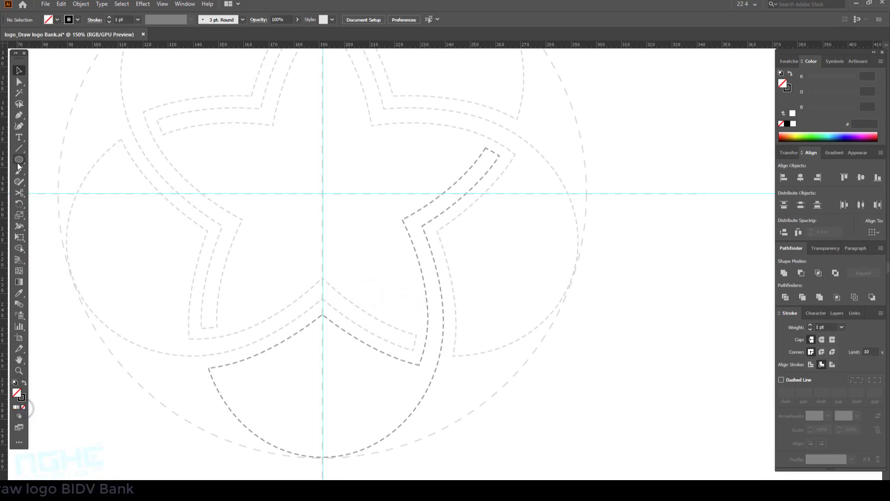
mouse_move(194, 234)
left_mouse_down()
mouse_move(407, 453)
mouse_move(417, 439)
mouse_move(441, 458)
left_mouse_up()
key("ctrl+plus")
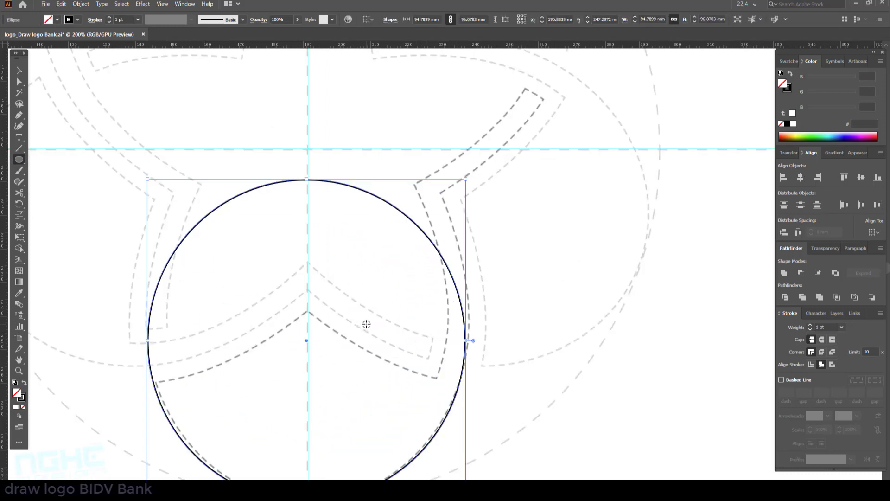
key("Right")
key("Left")
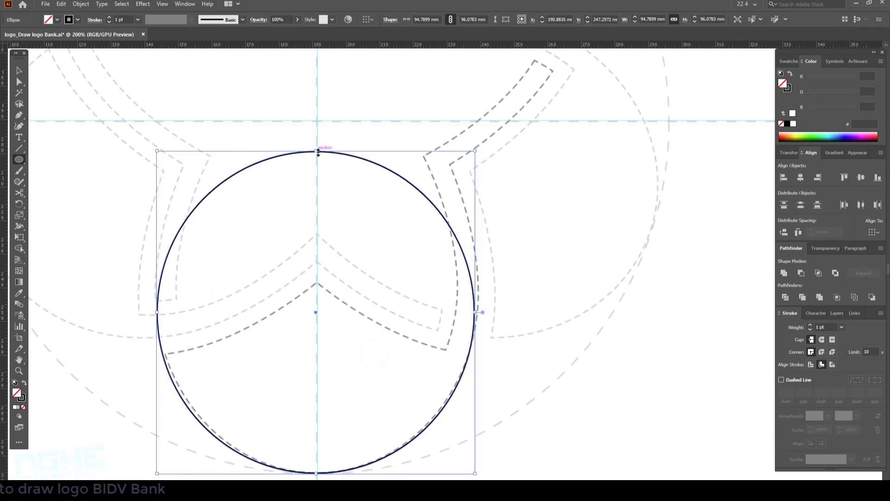
- Stretch the ellipse upward to about 101.5 mm high and move its centre onto the vertical guide
left_click_drag(319, 152, 356, 125)
left_click(334, 106)
left_click(354, 150)
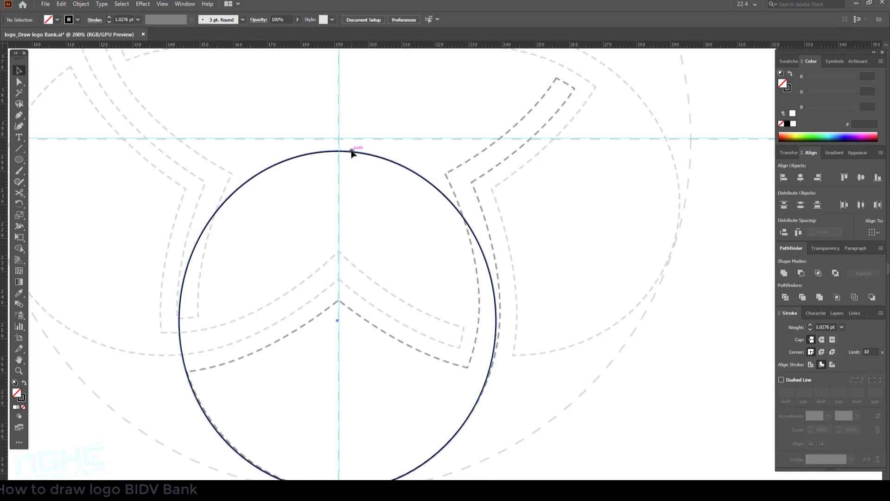
scroll(338, 333, "up", 6)
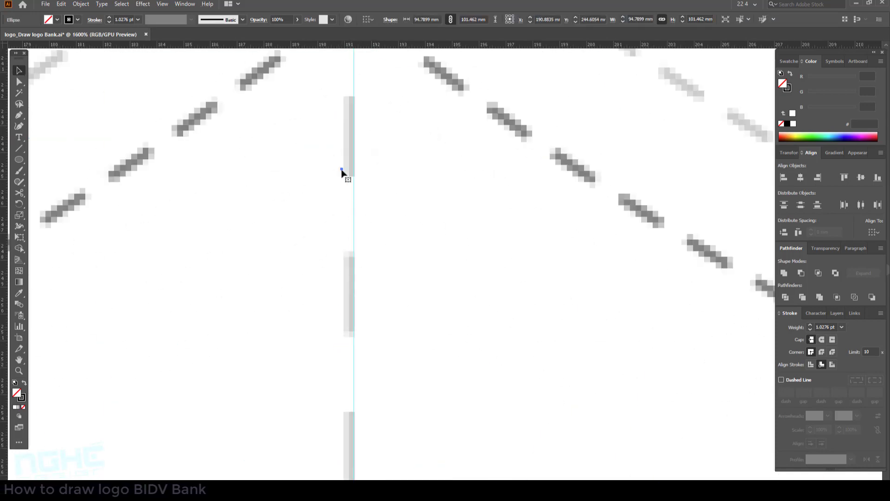
left_click_drag(341, 169, 350, 170)
scroll(376, 188, "down", 6)
- Resize the ellipse to about 96.9 × 106.6 mm so it follows the lower petal's outer outline
left_click_drag(415, 175, 388, 278)
left_click_drag(388, 233, 353, 322)
left_click_drag(356, 145, 314, 173)
left_click_drag(475, 354, 481, 353)
scroll(485, 366, "up", 2)
scroll(487, 367, "down", 3)
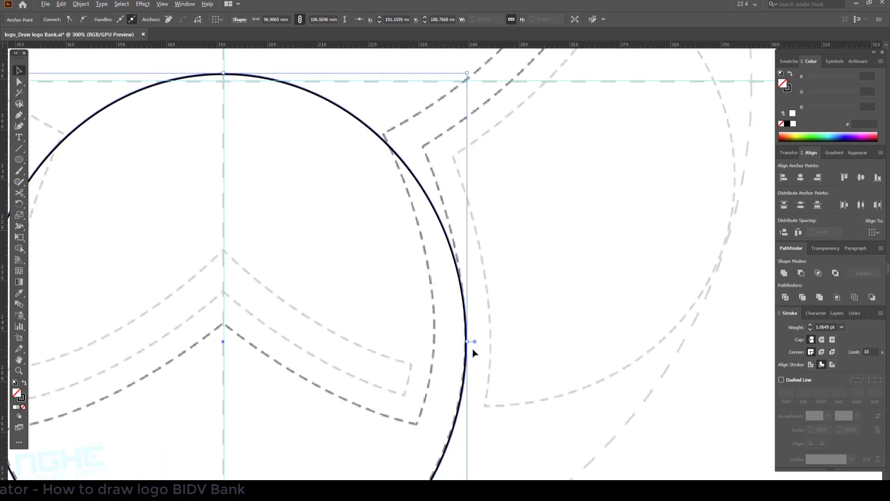
- Pull the ellipse's top anchor point upward to form an egg shape about 129.5 mm high along the petal outline
key("a")
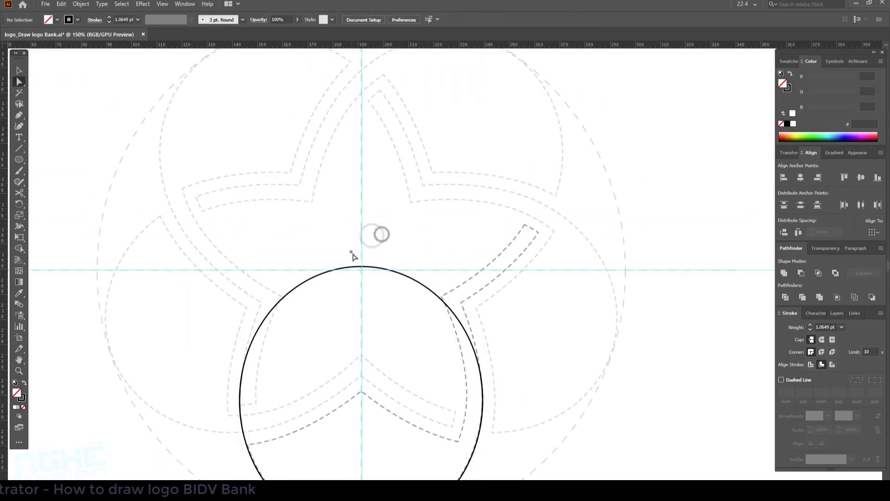
left_click_drag(361, 266, 366, 213)
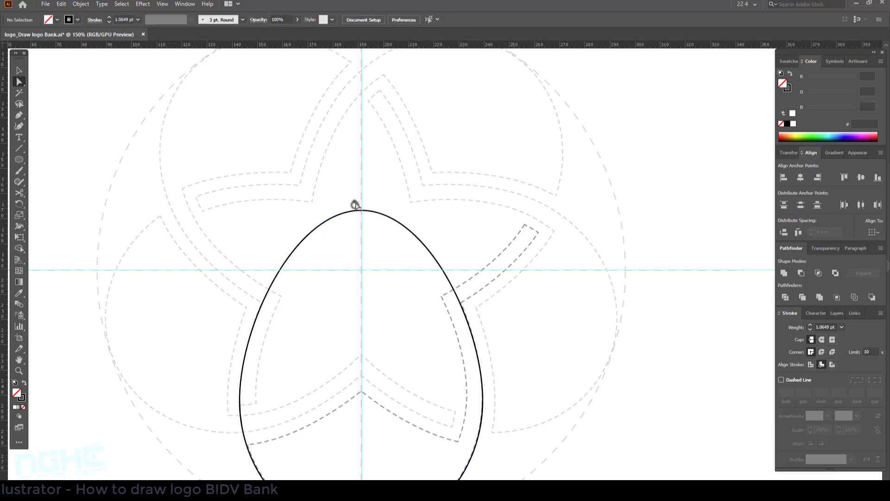
scroll(367, 222, "up", 2)
left_click_drag(363, 209, 355, 200)
key("v")
left_click(438, 298)
scroll(439, 302, "down", 2)
left_click_drag(496, 424, 476, 334)
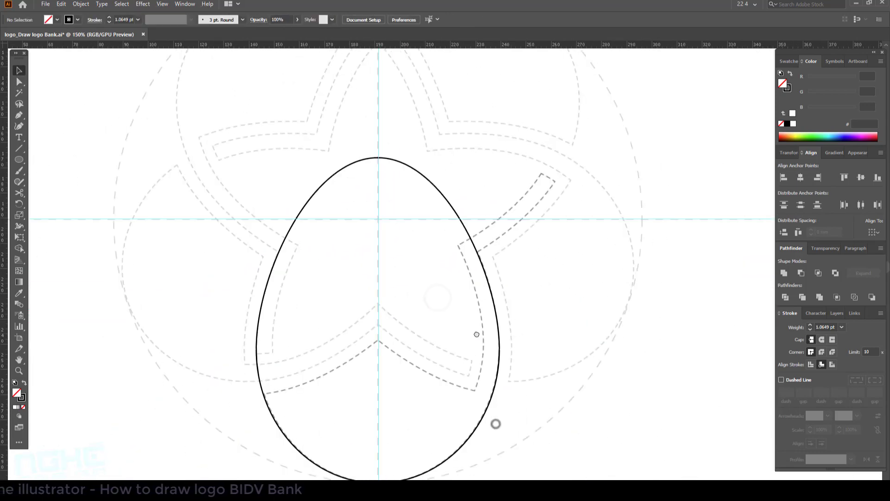
scroll(492, 298, "up", 1)
- Duplicate the egg shape in place and shrink the copy to about 84.1 × 113.6 mm to match the inner outline
left_click(495, 279)
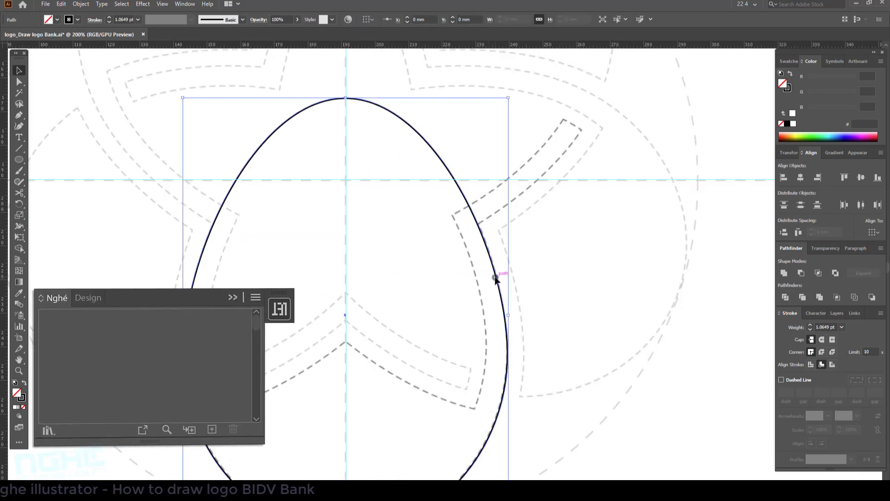
key("ctrl+c")
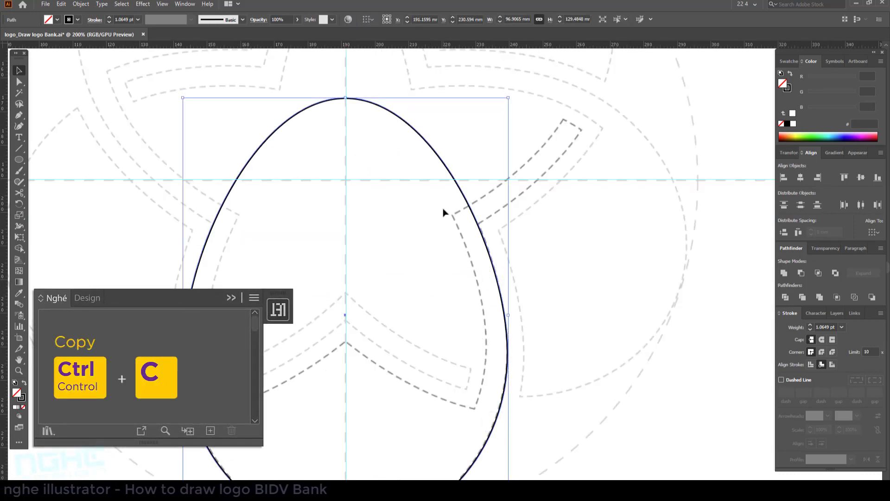
key("ctrl+f")
left_click_drag(506, 100, 487, 126)
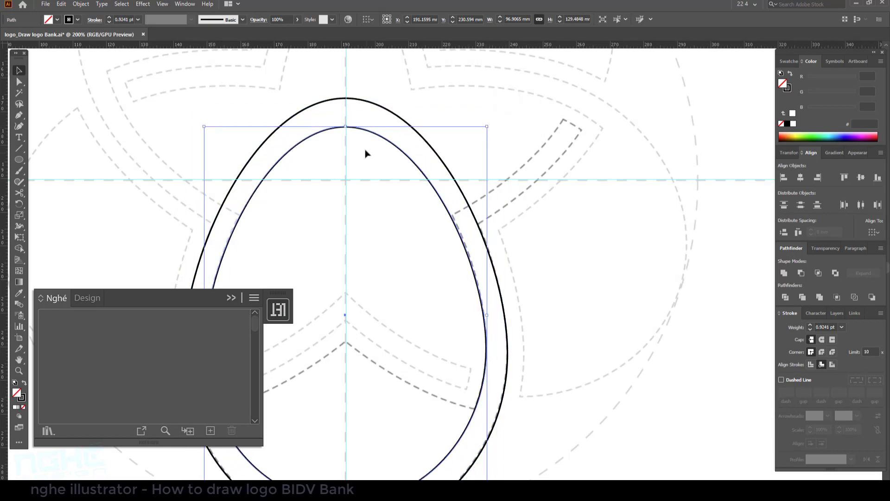
left_click_drag(346, 127, 345, 122)
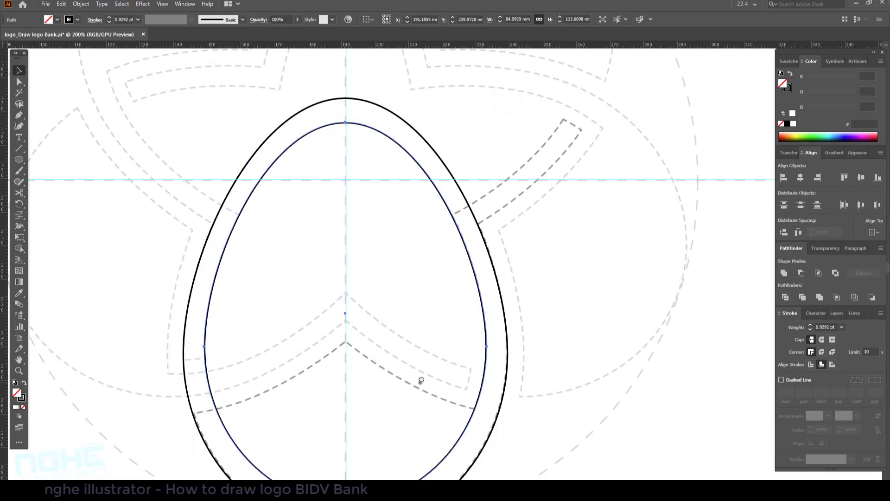
left_click_drag(421, 380, 424, 320)
left_click(571, 293)
- Duplicate the inner egg in place, scale the copy down, and lower its top to form a third, innermost outline
left_click(490, 285)
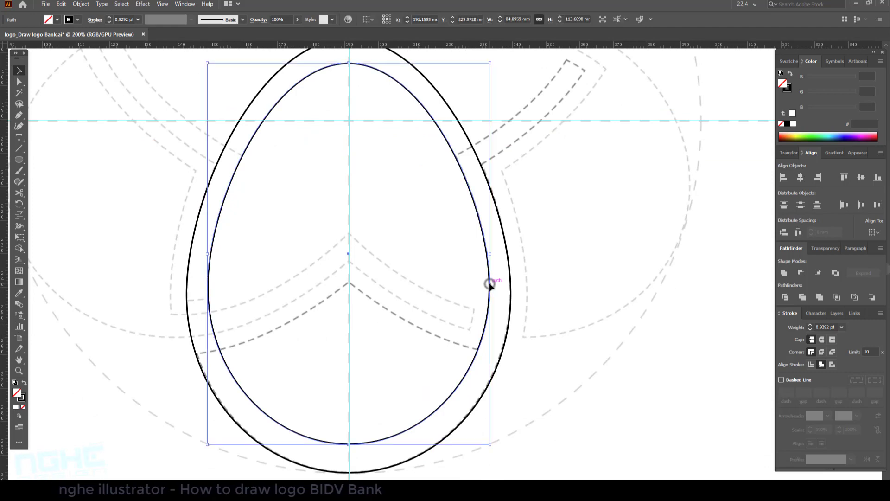
key("ctrl+c")
key("ctrl+f")
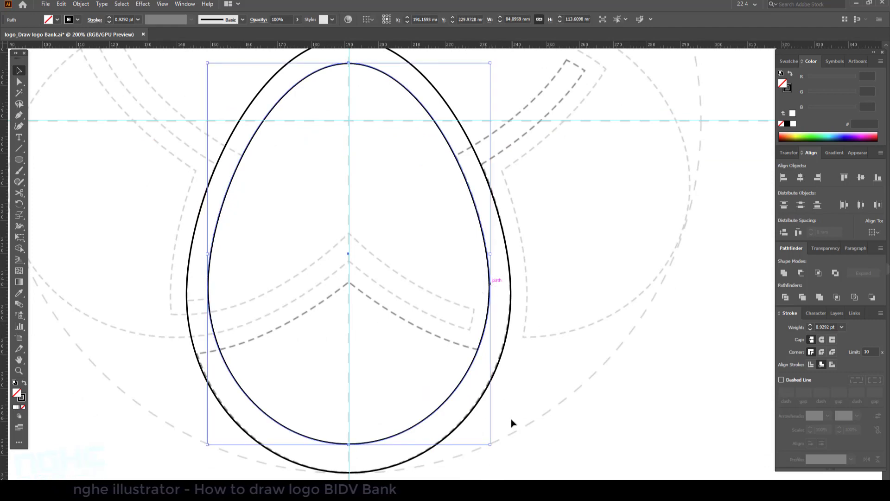
left_click_drag(490, 447, 484, 426)
left_click(522, 380)
left_click(470, 235)
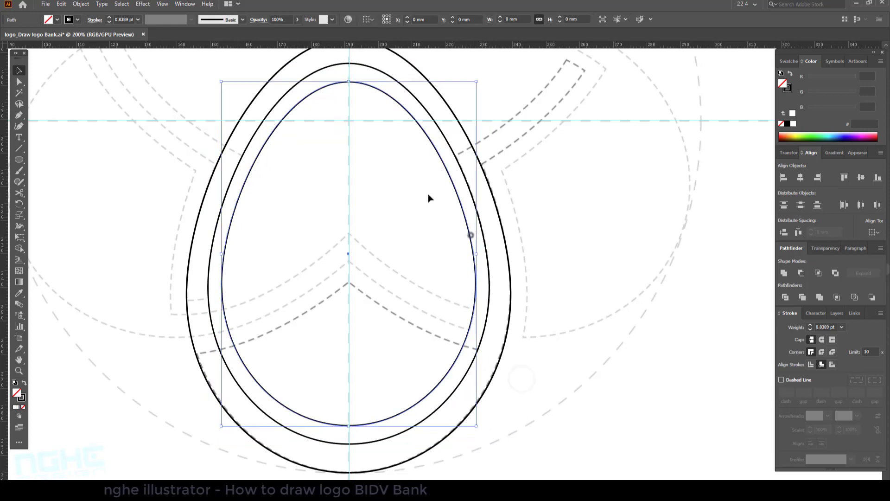
left_click_drag(350, 83, 351, 96)
left_click(531, 368)
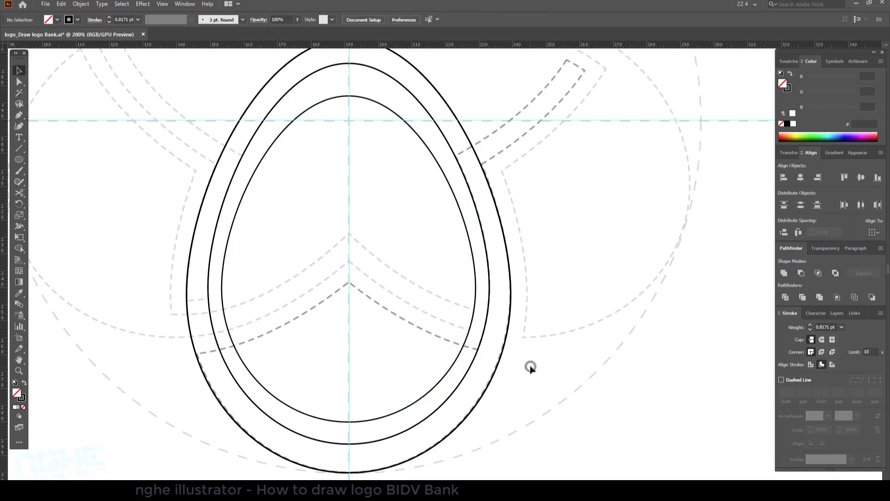
- Make an enlarged, concentric copy of the outermost egg, about 107.1 × 143.1 mm
left_click(504, 356)
scroll(531, 364, "down", 1)
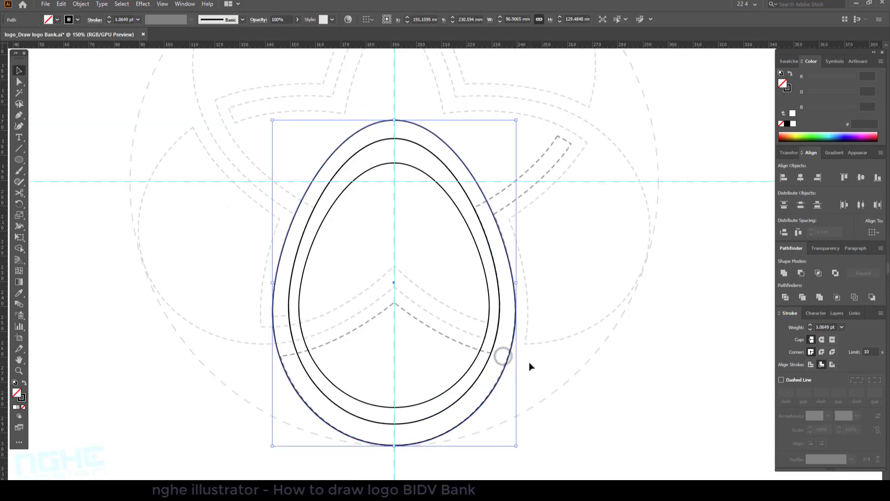
left_click_drag(519, 449, 542, 464)
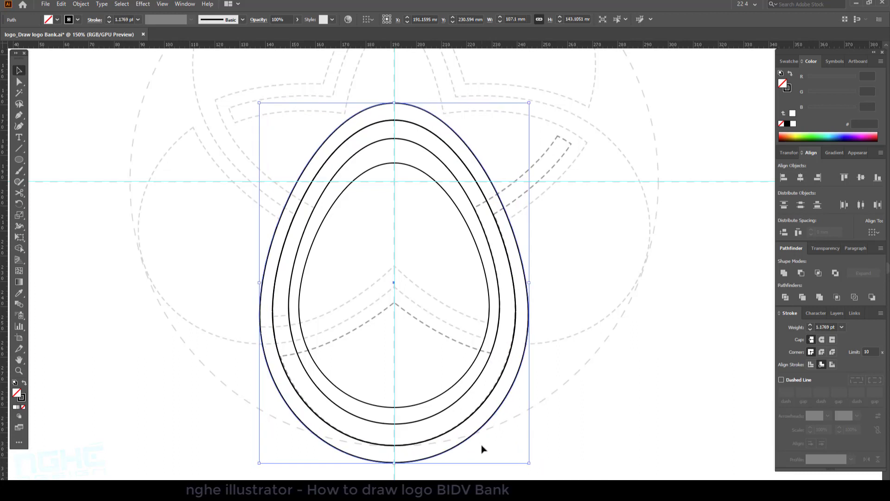
left_click(578, 443)
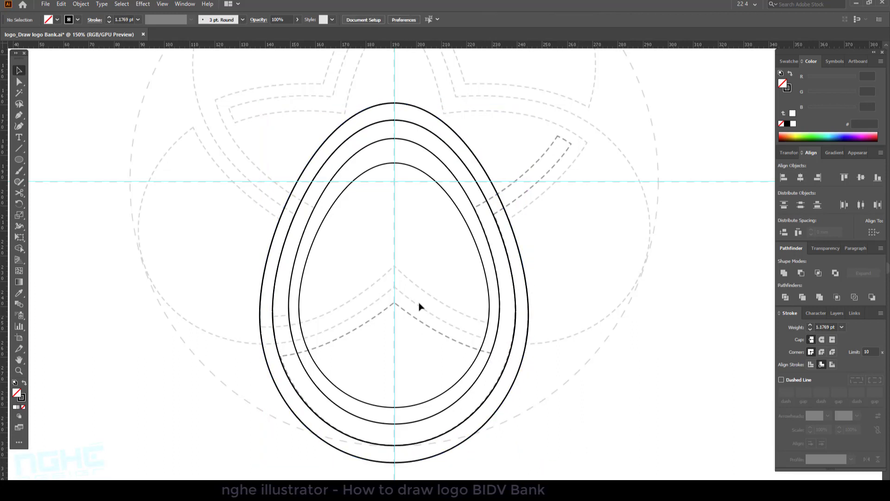
- Create a rotated copy of all four eggs, turned one fifth of 360° around the intersection of the guides
scroll(493, 337, "up", 6)
scroll(492, 335, "down", 6)
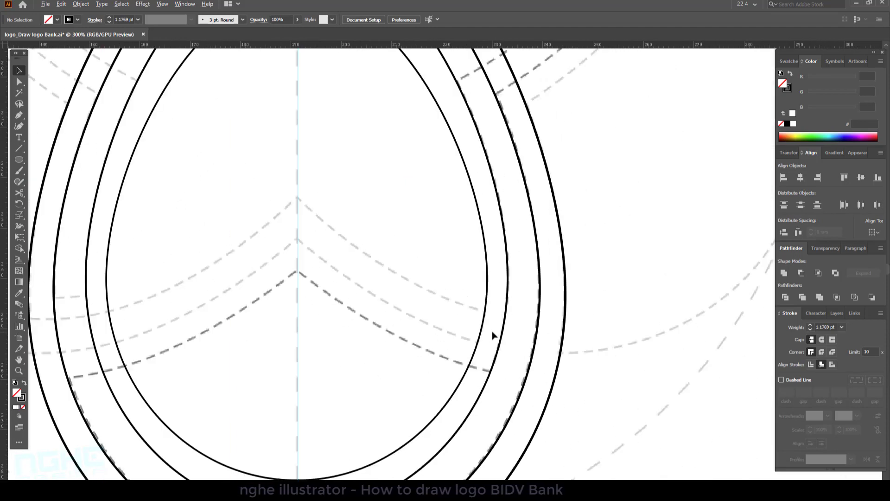
left_click_drag(547, 256, 538, 313)
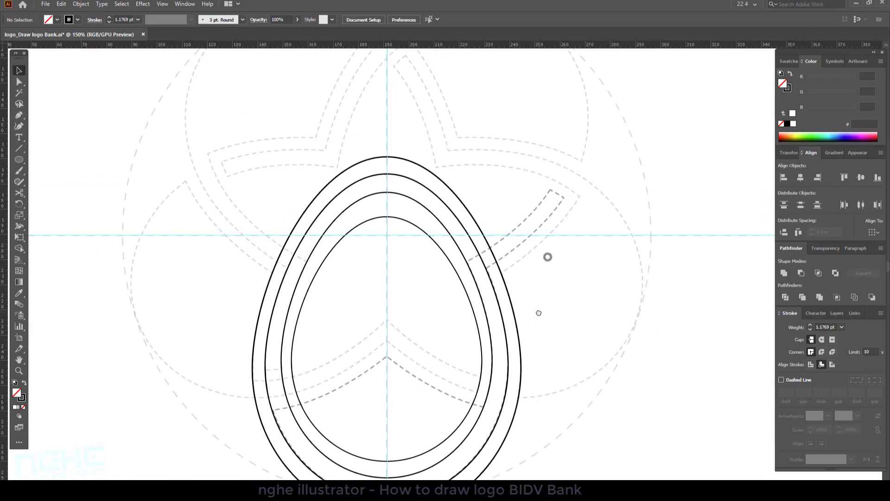
left_click(475, 341)
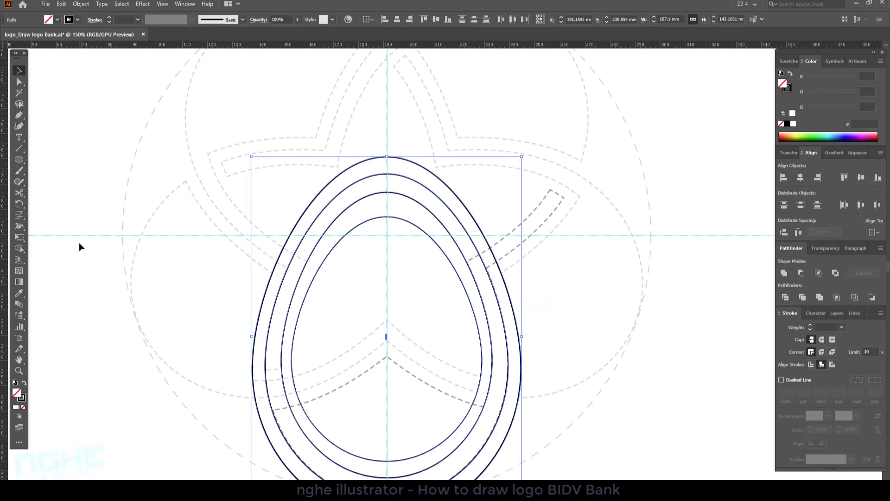
left_click(19, 205)
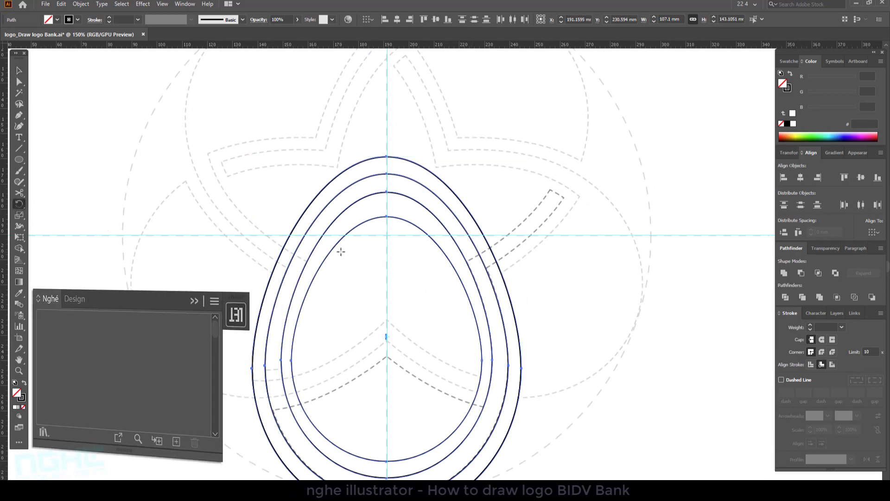
left_click(388, 236, "alt")
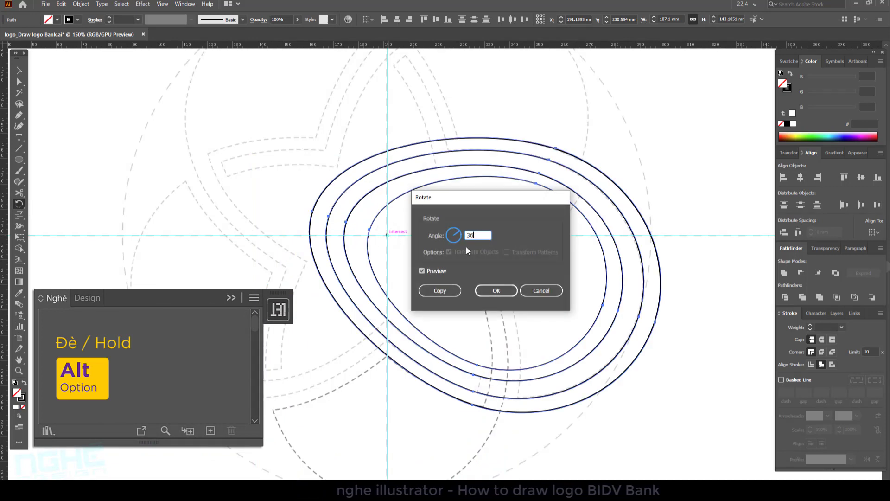
type("360/")
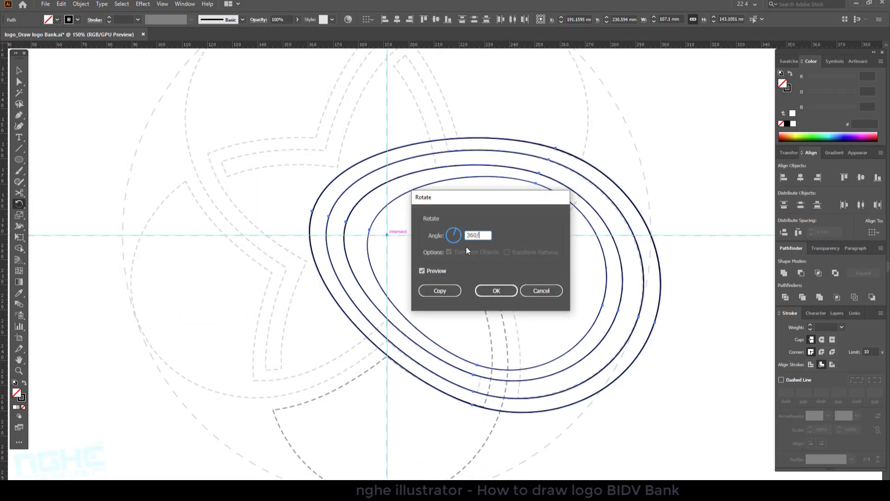
left_click(439, 290)
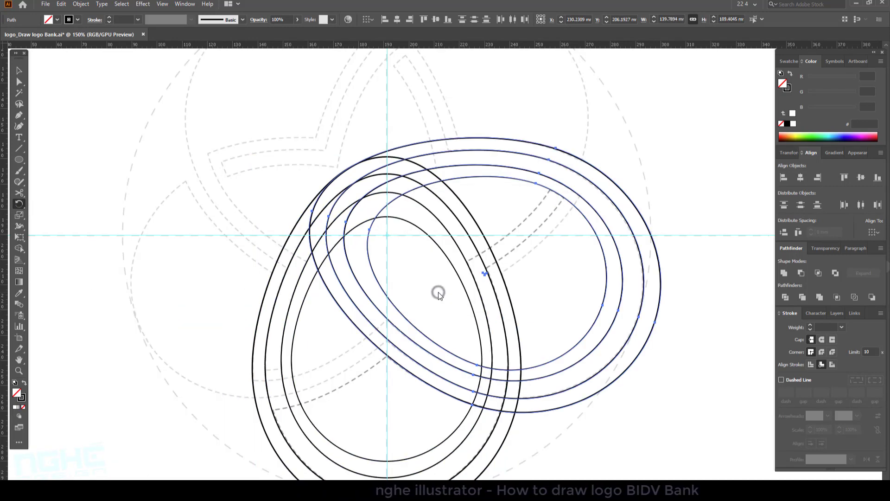
- Repeat the rotated copy until five sets of egg outlines surround the guide intersection, and clear the selection
key("ctrl+d")
key("ctrl+d")
key("ctrl+d")
key("ctrl+d")
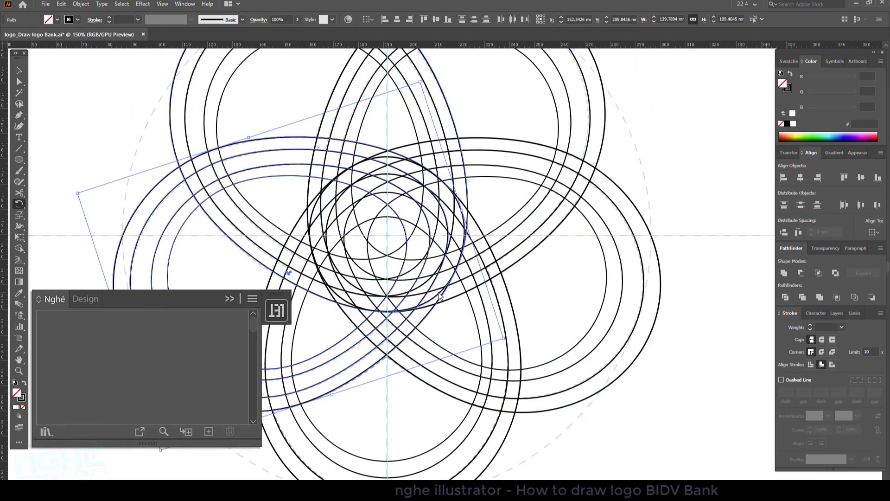
left_click(691, 295)
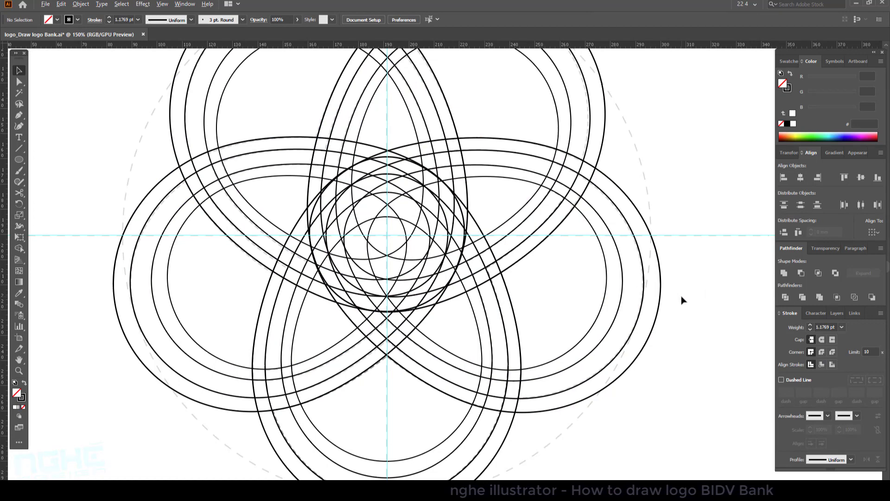
- Select all the egg outlines and use the Shape Builder to erase the outermost crescent beneath the bottom petal
key("ctrl+1")
left_click_drag(696, 106, 271, 413)
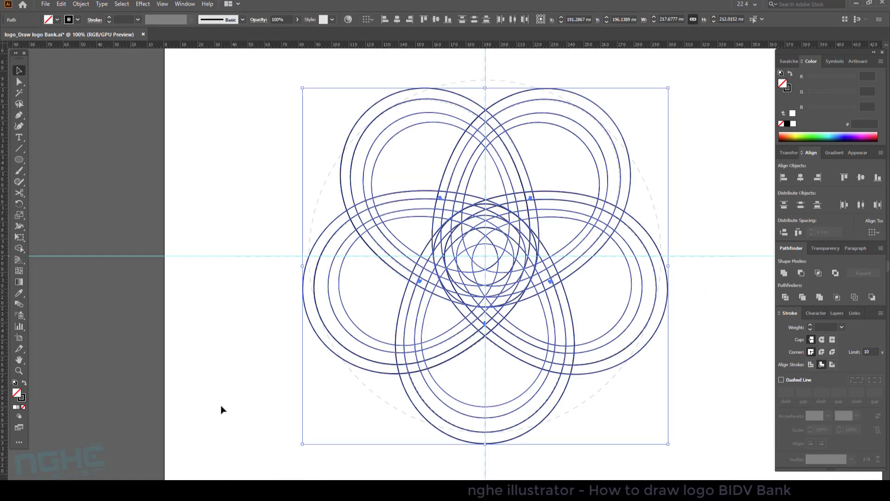
left_click(20, 248)
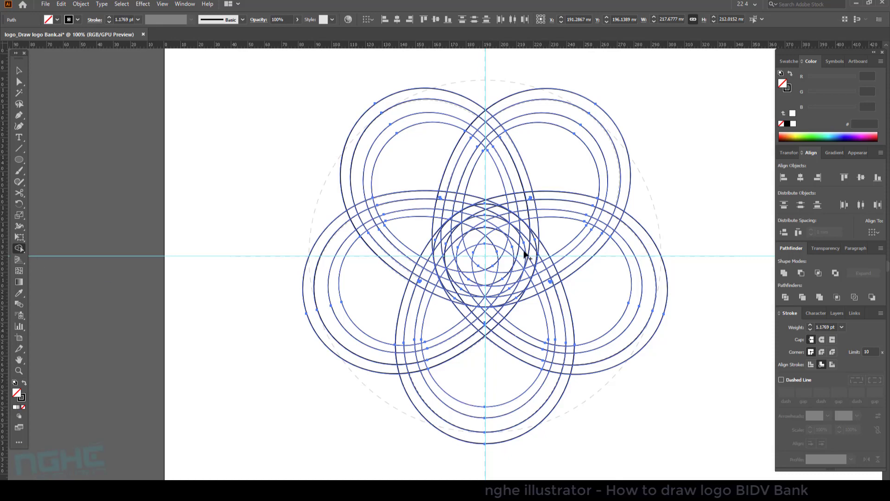
scroll(548, 422, "up", 4)
scroll(425, 427, "down", 3)
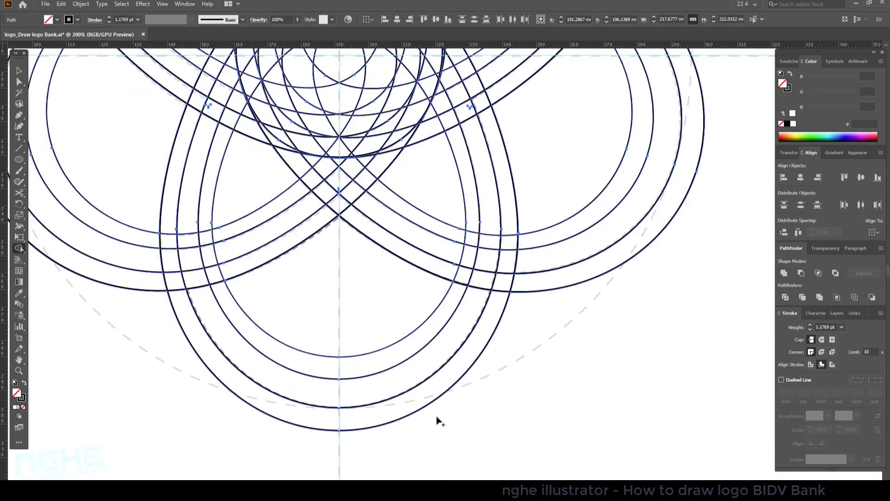
left_click(437, 417)
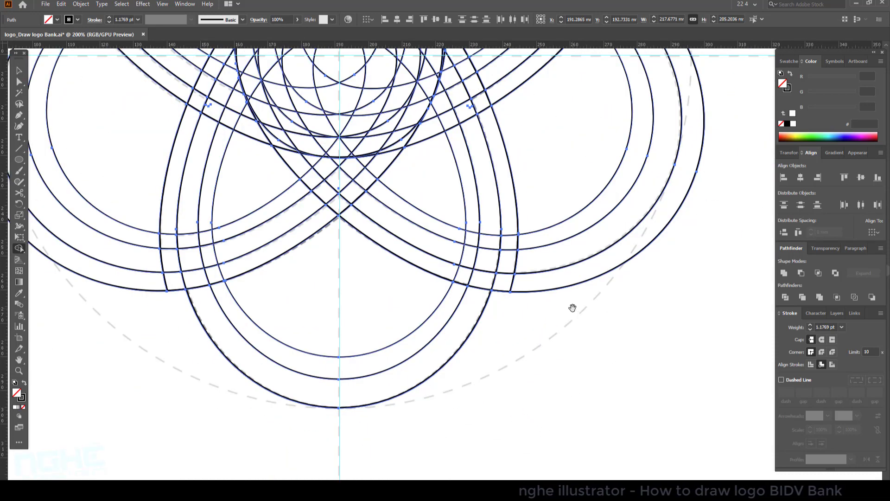
- Erase the surplus regions in and around the right petal with the Shape Builder, leaving the narrow bent band along the star's edge
mouse_move(572, 308)
left_mouse_down()
mouse_move(576, 409)
mouse_move(606, 388)
left_mouse_up()
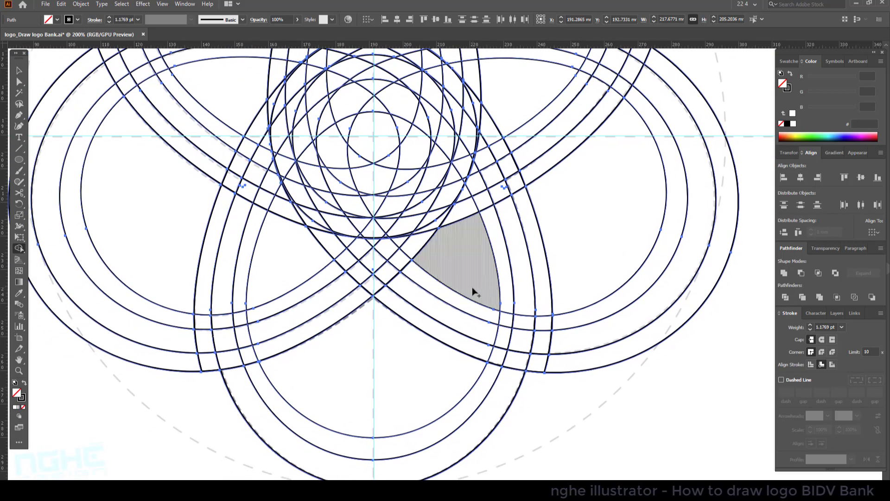
mouse_move(473, 291)
left_mouse_down()
mouse_move(467, 328)
mouse_move(481, 354)
mouse_move(497, 356)
mouse_move(509, 310)
left_mouse_up()
mouse_move(488, 222)
left_mouse_down()
mouse_move(464, 160)
mouse_move(475, 190)
left_mouse_up()
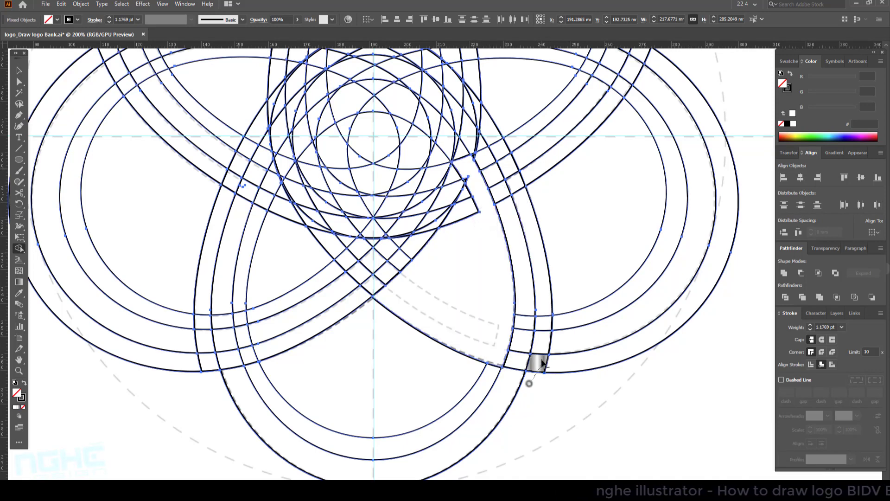
scroll(517, 268, "up", 3)
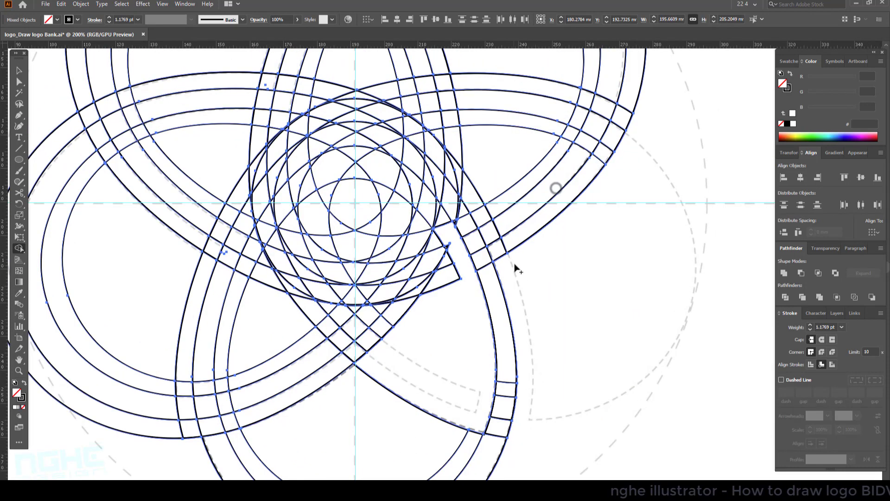
left_click(510, 256, "alt")
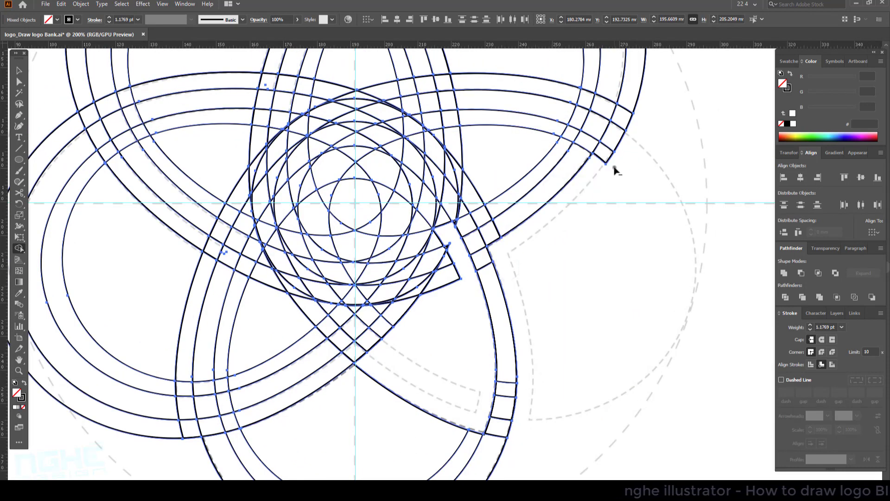
mouse_move(613, 167)
left_mouse_down()
mouse_move(552, 127)
mouse_move(533, 175)
mouse_move(549, 127)
left_mouse_up()
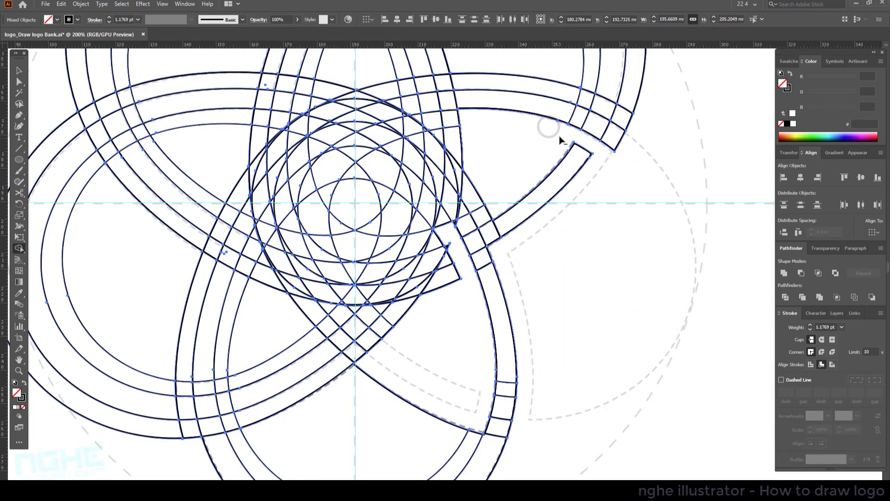
left_click(470, 218, "alt")
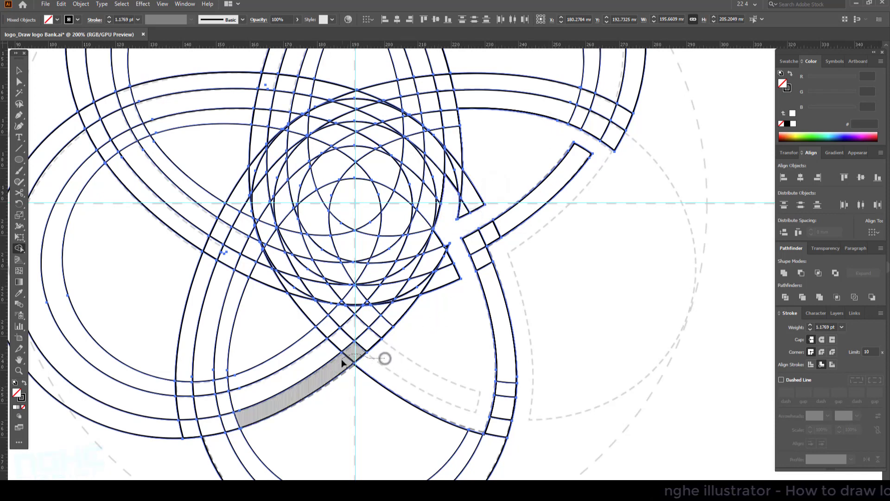
- Erase the surplus regions of the left petal and the lower part of the overlapping centre with the Shape Builder
mouse_move(239, 416)
left_mouse_down()
mouse_move(170, 431)
mouse_move(193, 357)
mouse_move(262, 351)
mouse_move(240, 402)
mouse_move(191, 395)
left_mouse_up()
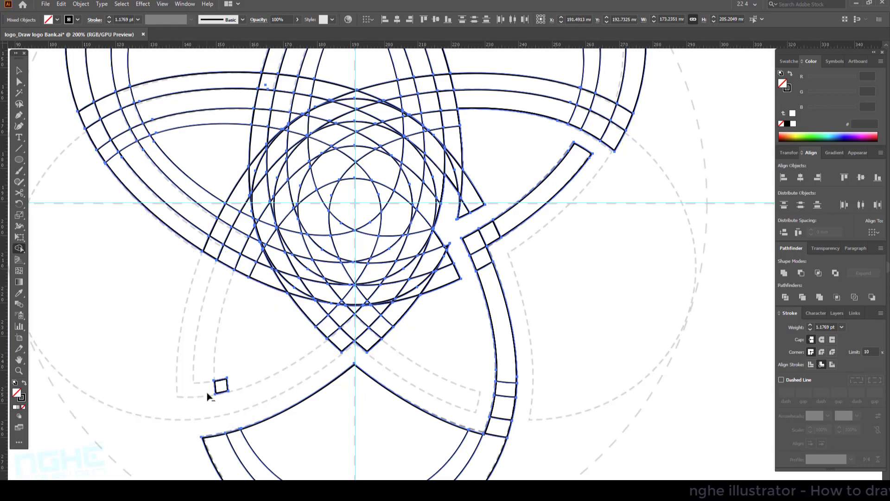
mouse_move(294, 353)
left_mouse_down()
mouse_move(406, 313)
mouse_move(350, 332)
mouse_move(367, 313)
left_mouse_up()
scroll(432, 295, "down", 2)
left_click_drag(434, 296, 420, 232)
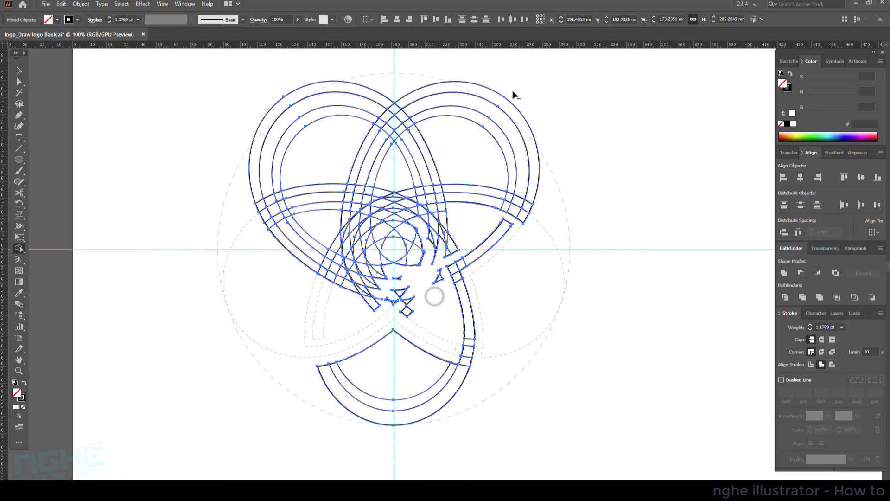
- Erase the upper-right petal's outer regions and the surplus areas running diagonally across the centre
left_click_drag(521, 80, 268, 271)
mouse_move(529, 155)
left_mouse_down()
mouse_move(512, 173)
mouse_move(306, 279)
left_mouse_up()
mouse_move(516, 208)
left_mouse_down()
mouse_move(535, 207)
mouse_move(499, 204)
left_mouse_up()
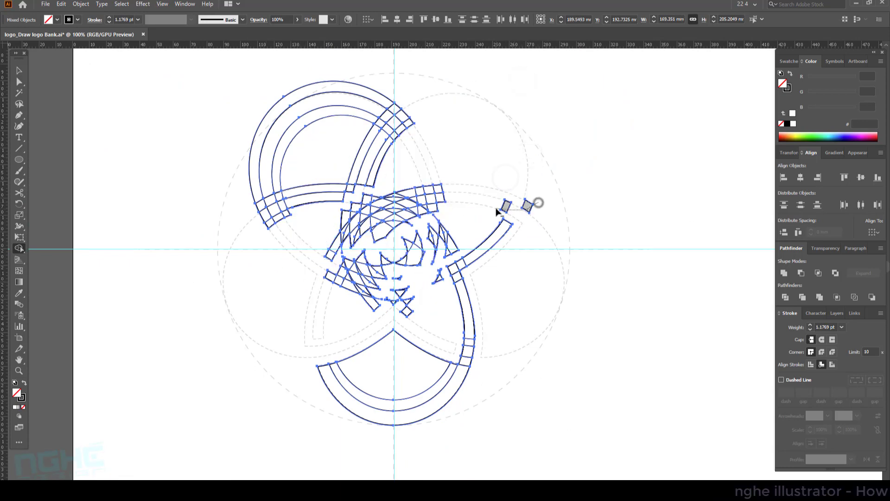
- Leave the Shape Builder and delete the leftover pieces of the upper-left petal
scroll(429, 285, "up", 2)
key("v")
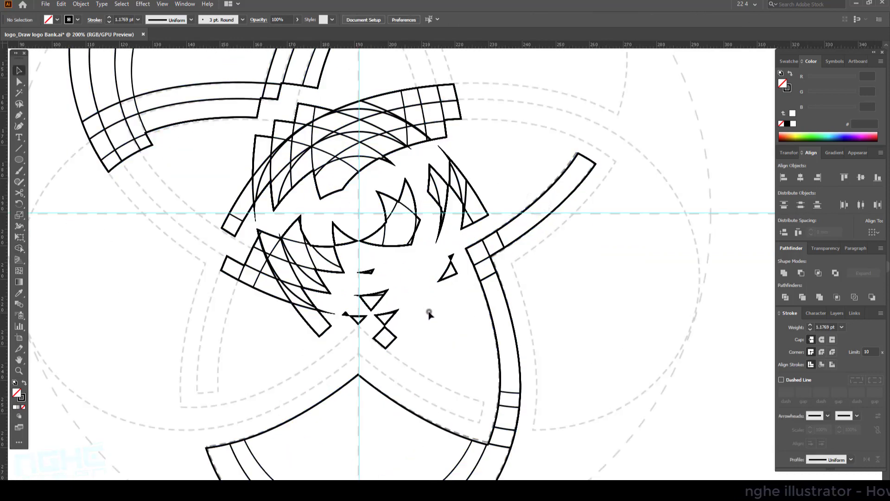
scroll(428, 313, "down", 2)
left_click(464, 297)
left_click(493, 301)
left_click_drag(244, 255, 386, 251)
key("Delete")
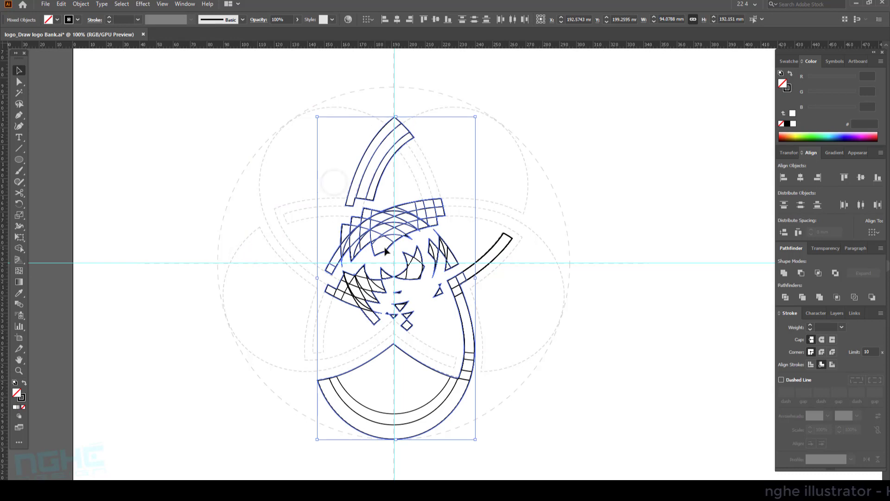
- Delete the leftover pieces at the top of the flower and in the upper part of its centre
left_click(287, 262)
left_click_drag(321, 183, 398, 238)
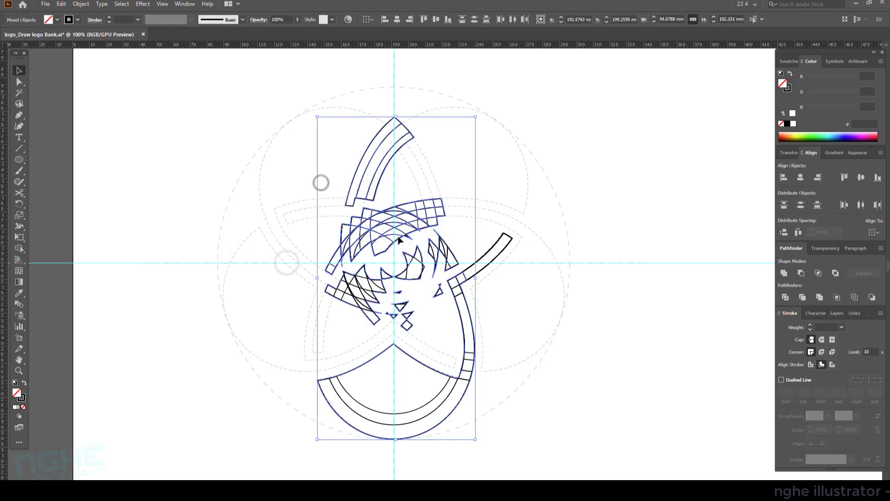
key("ctrl+shift+g")
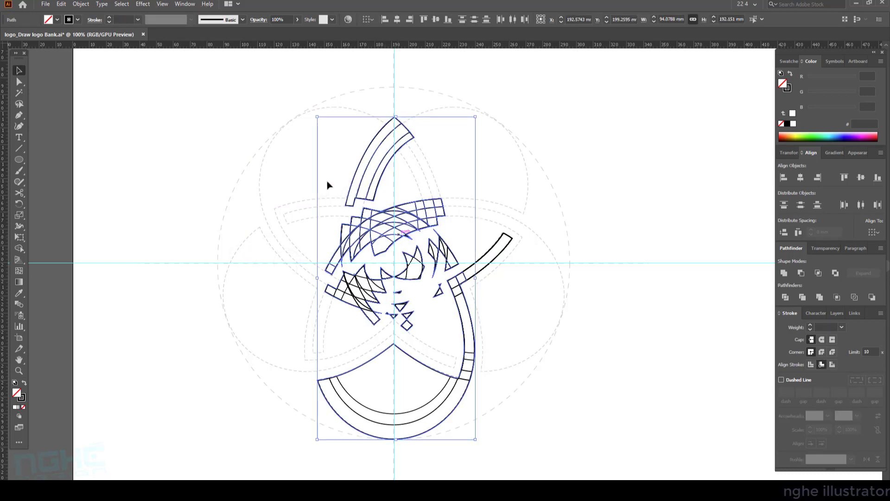
left_click(311, 163)
left_click_drag(317, 151, 459, 278)
key("Delete")
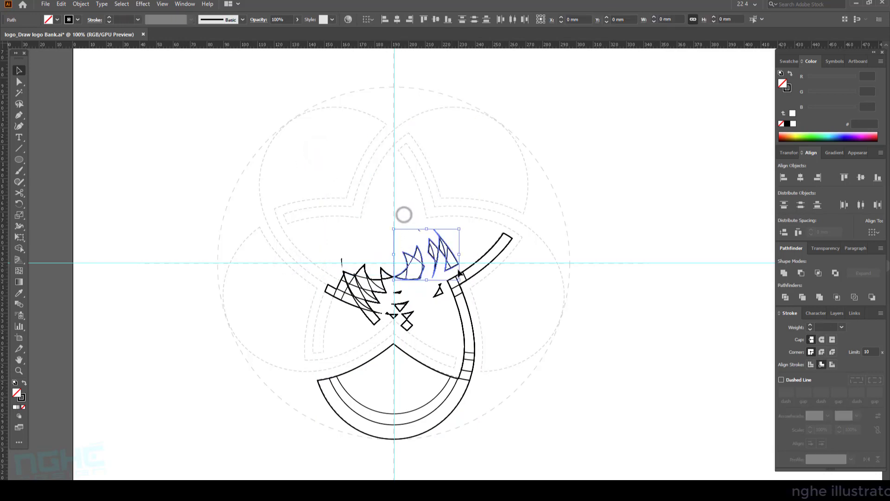
key("Delete")
- Delete the remaining fragments at the lower left of the centre and beside the inner corner of the bent band
left_click_drag(303, 243, 414, 333)
key("Delete")
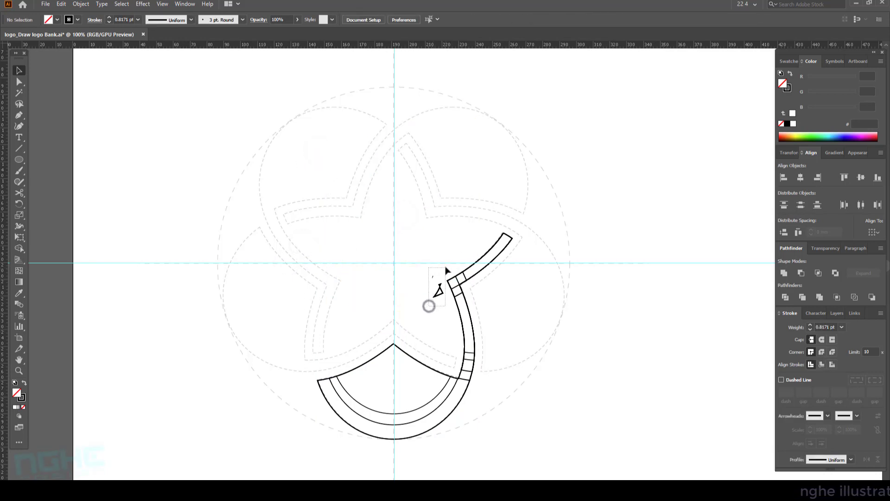
left_click_drag(446, 269, 446, 268)
key("Delete")
- Unite all the remaining pieces of the bottom petal and its bent band into a single shape
left_click_drag(307, 206, 560, 455)
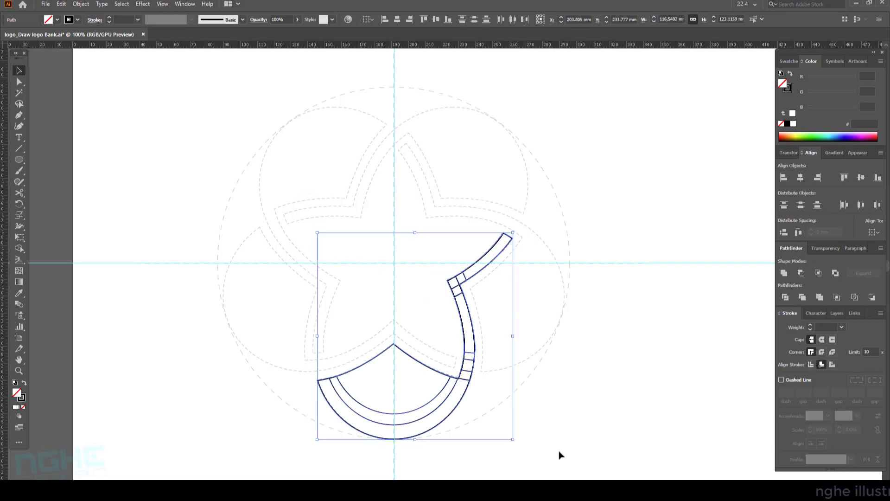
left_click(785, 297)
left_click(614, 347)
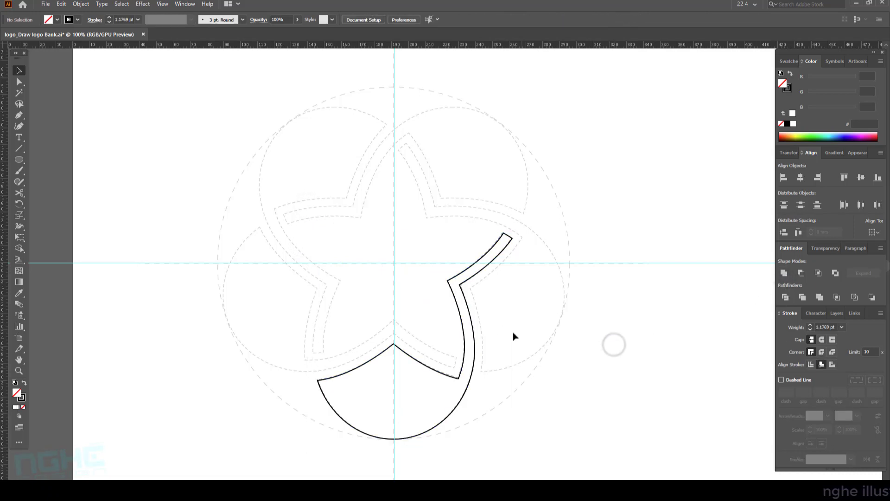
- Copy the petal shape rotated 72° around the guide intersection, repeat until five petals form the flower, and clear the selection
left_click(472, 323)
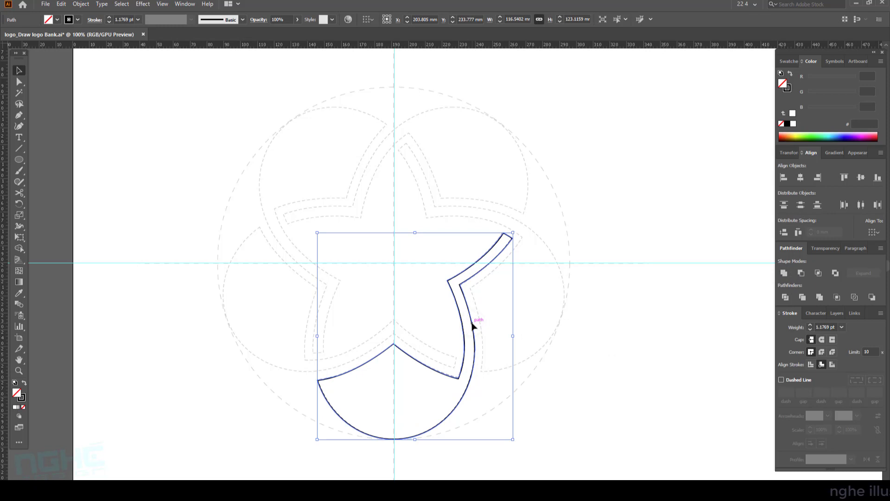
left_click(394, 263, "alt")
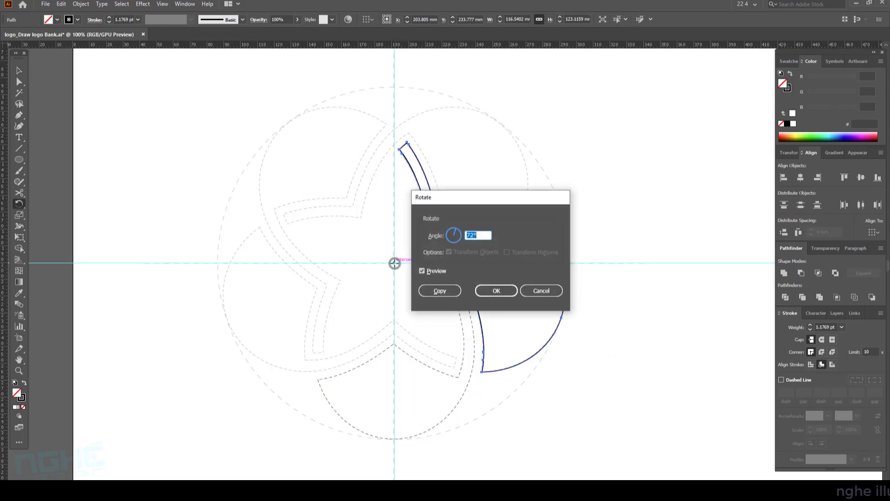
left_click(457, 287)
key("ctrl+d")
key("ctrl+d")
key("ctrl+d")
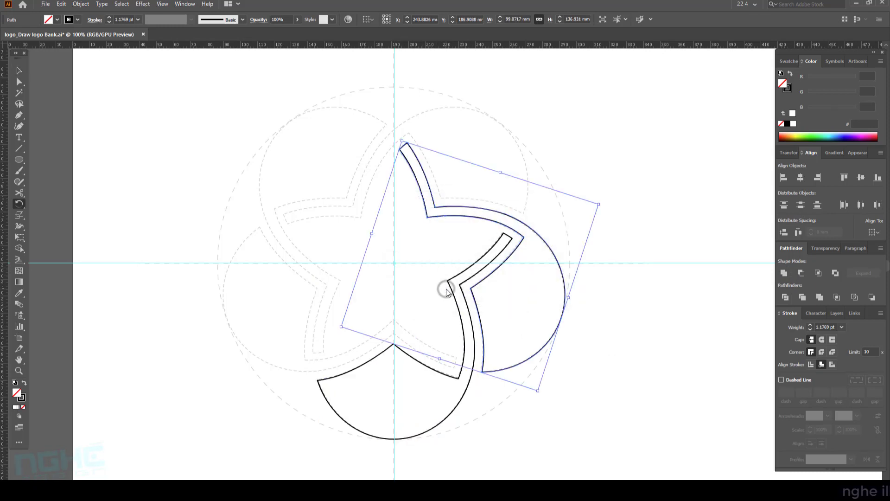
key("v")
left_click(580, 254)
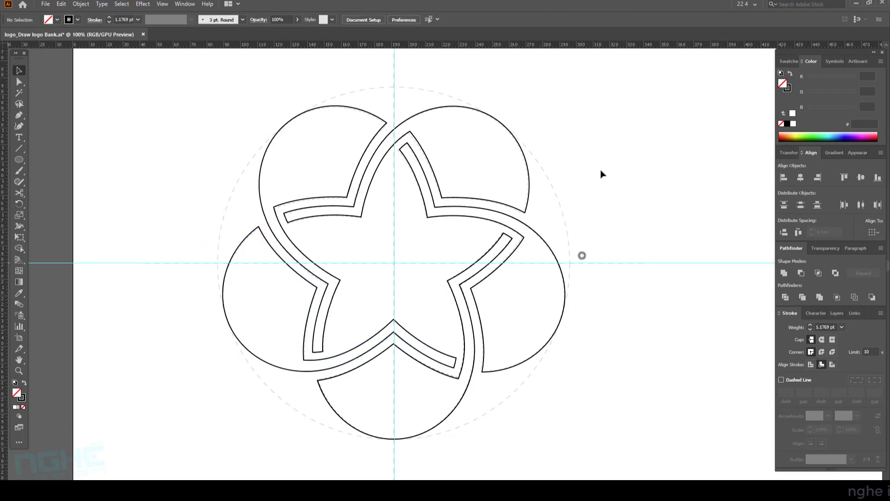
- Swap stroke and fill on all five petals and set their fill colour to #f9c83e
left_click_drag(611, 135, 215, 390)
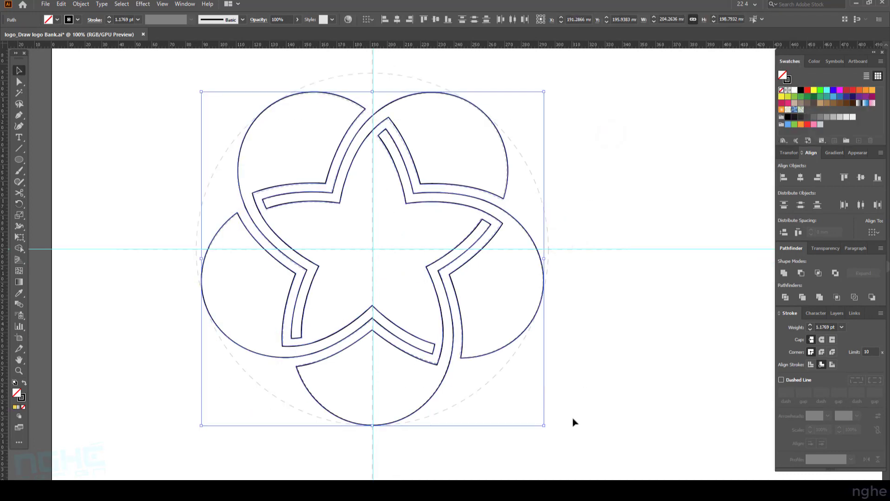
key("shift+x")
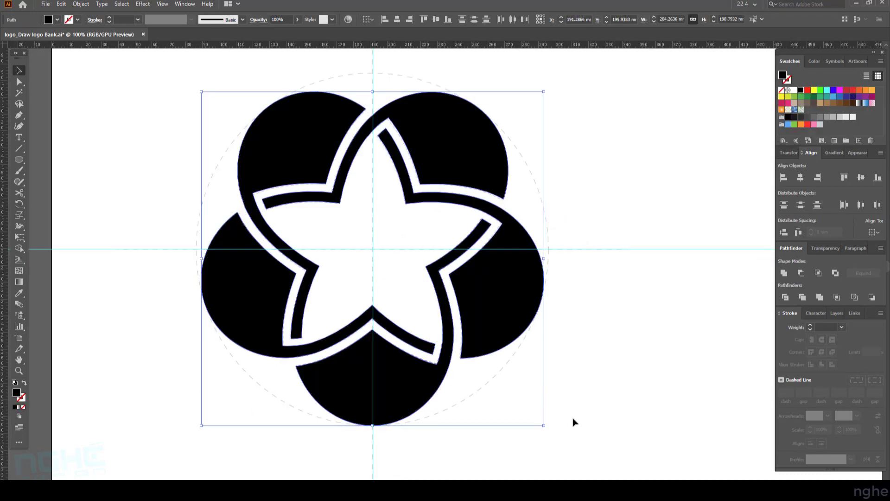
left_click(814, 61)
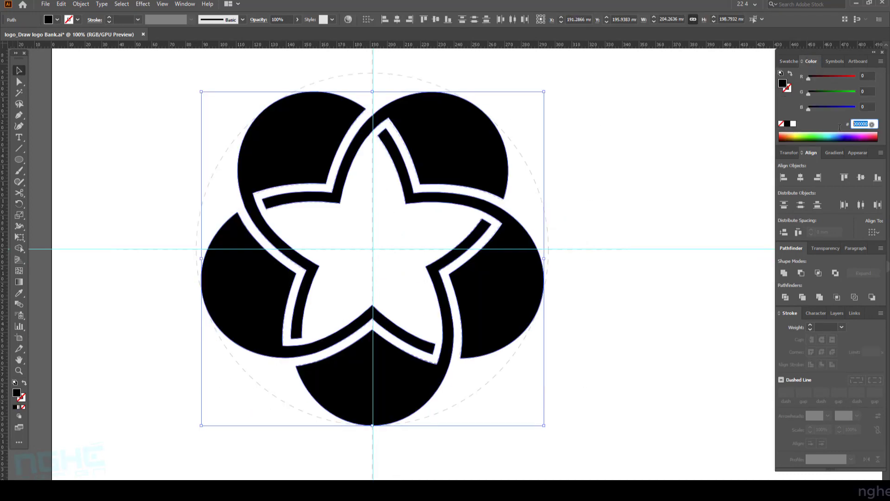
type("f")
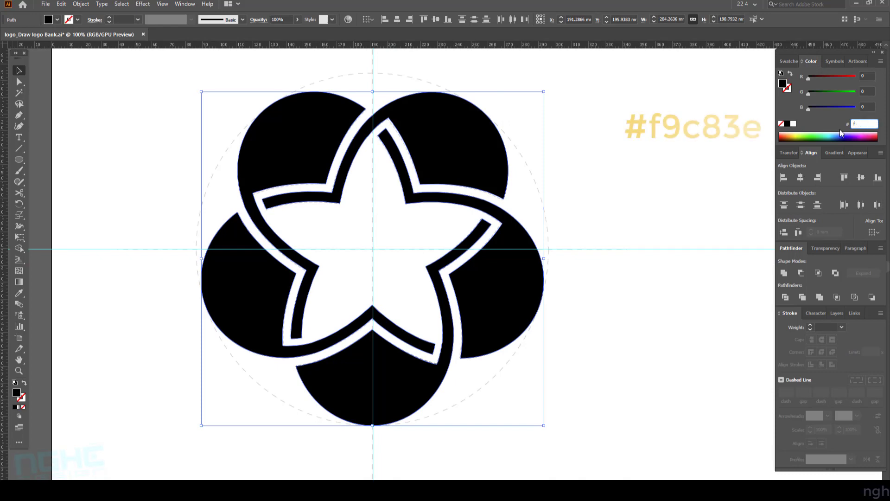
type("9c")
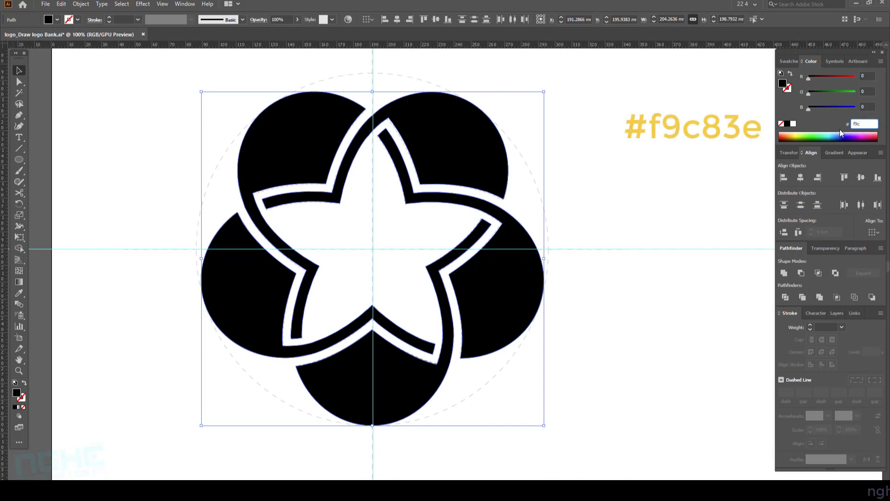
type("83e")
key("Return")
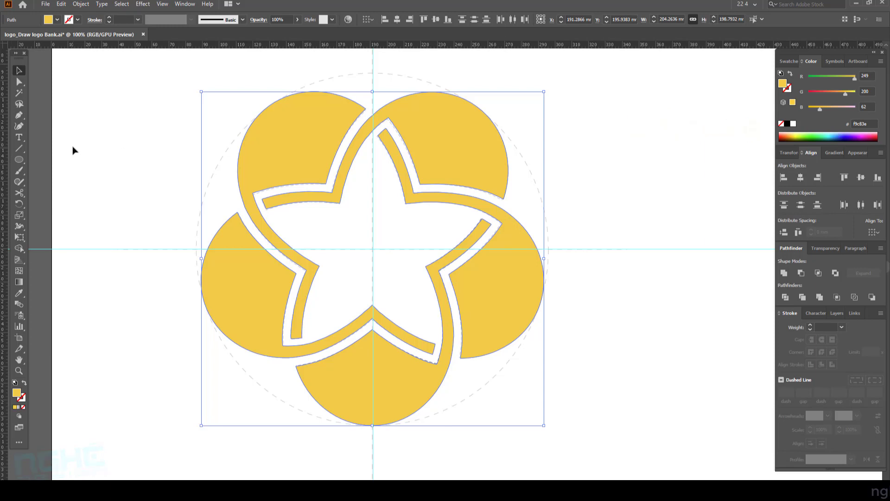
- Move the whole yellow flower horizontally off the template to the empty right half of the artboard, about 277 mm away
left_click(105, 126)
key("ctrl+minus")
key("ctrl+minus")
left_click_drag(143, 125, 358, 302)
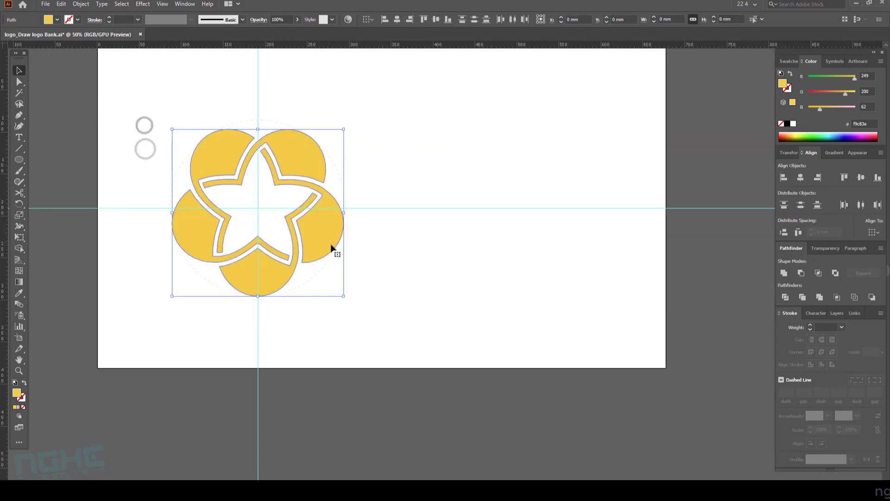
left_click_drag(335, 238, 561, 258)
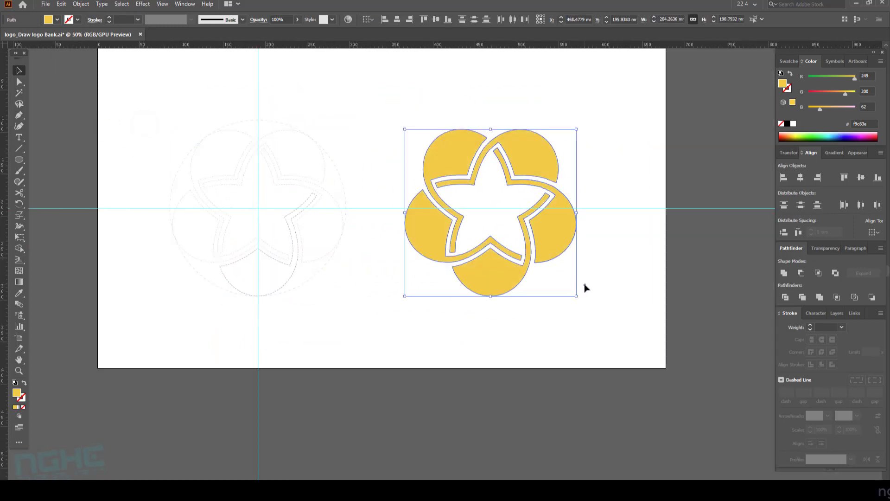
left_click(585, 286)
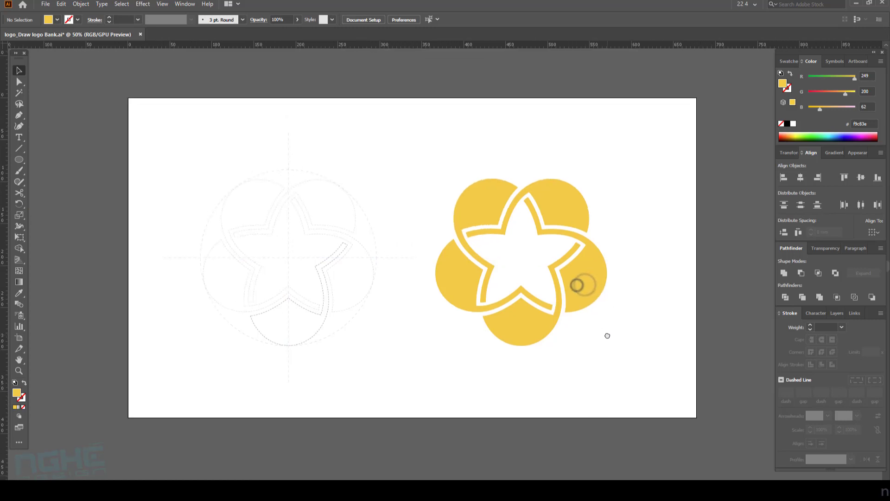
- Rotate the yellow flower about its own centre so that one petal points almost straight up, and clear the selection
left_click_drag(436, 153, 611, 329)
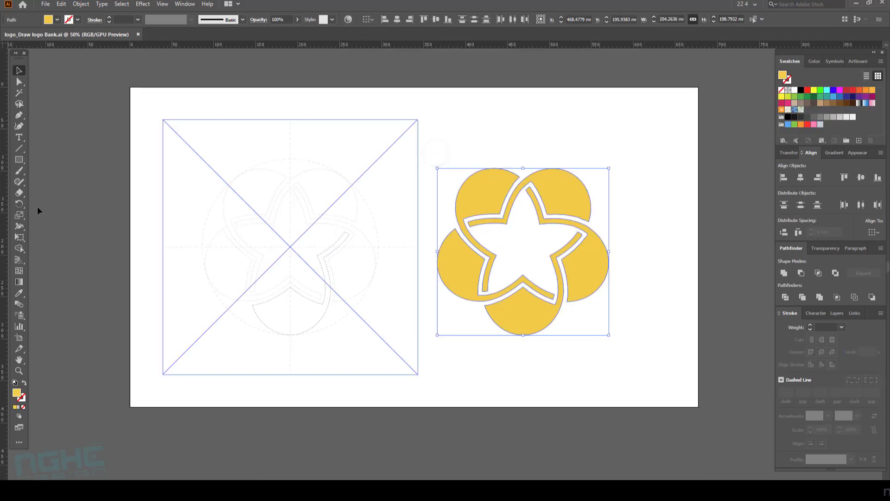
double_click(19, 204)
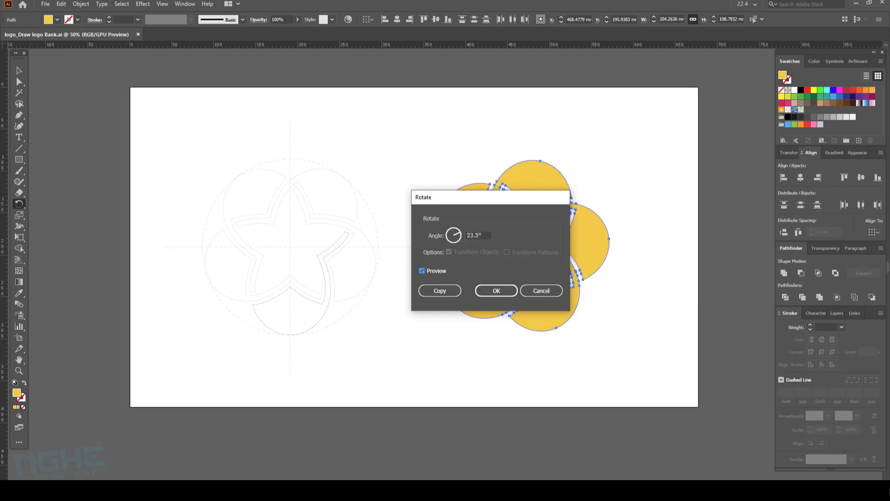
left_click(484, 293)
key("v")
left_click(626, 284)
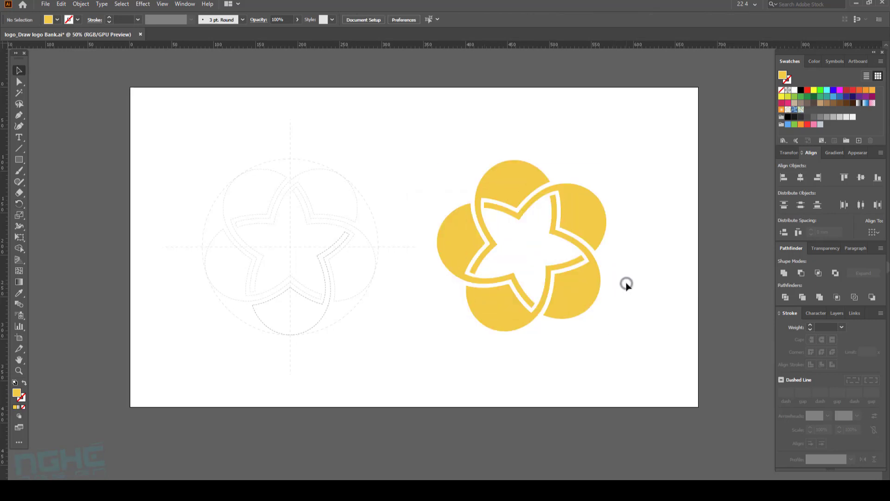